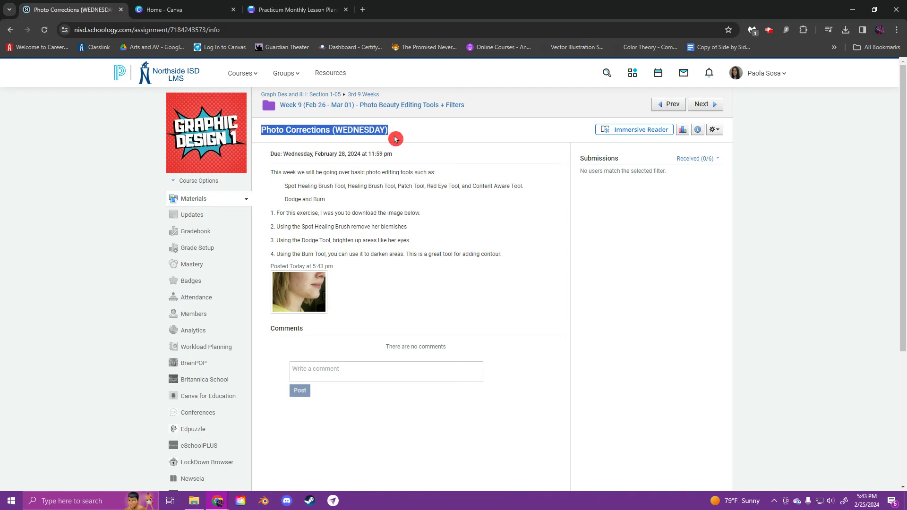
Step: Preview the attached portrait photo enlarged, then close the preview
{"action": "left_click", "coordinate": [294, 290]}
{"action": "scroll", "coordinate": [409, 305], "scroll_direction": "down", "scroll_amount": 3}
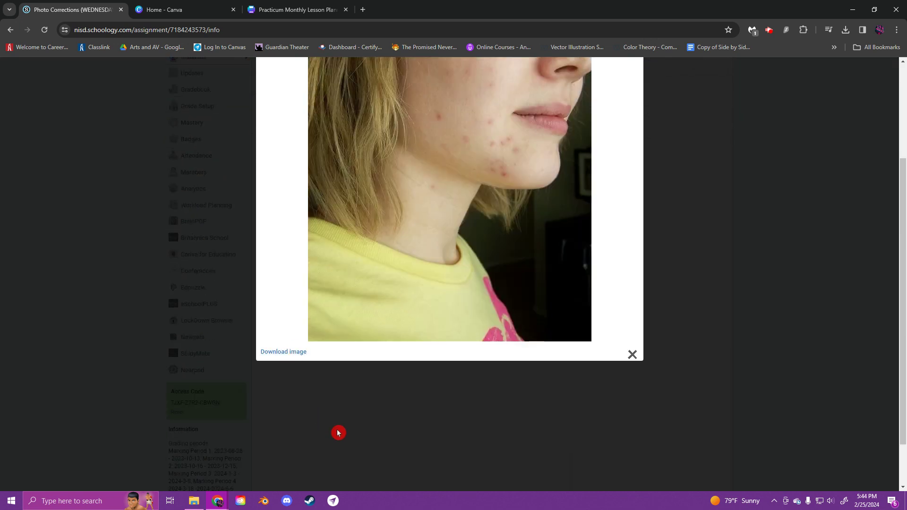
{"action": "left_click", "coordinate": [338, 431]}
{"action": "scroll", "coordinate": [381, 420], "scroll_direction": "up", "scroll_amount": 2}
Step: Launch Photoshop from Creative Cloud Desktop's Installed apps list
{"action": "left_click", "coordinate": [251, 502]}
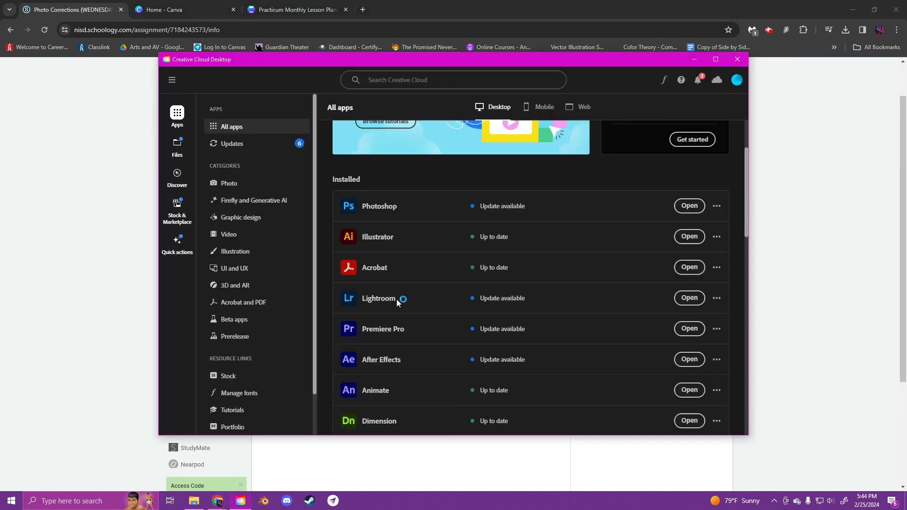
{"action": "left_click", "coordinate": [681, 206]}
{"action": "left_click", "coordinate": [816, 242]}
{"action": "left_click", "coordinate": [670, 239]}
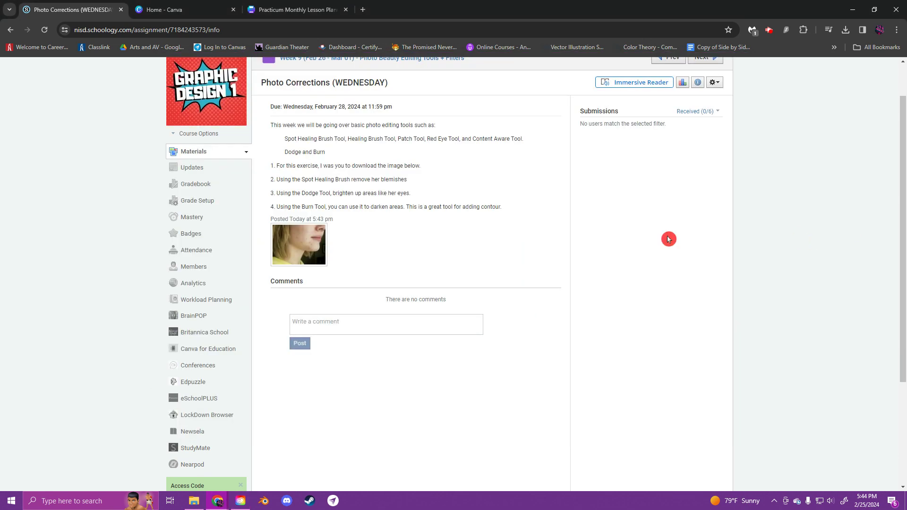
{"action": "left_click", "coordinate": [701, 219]}
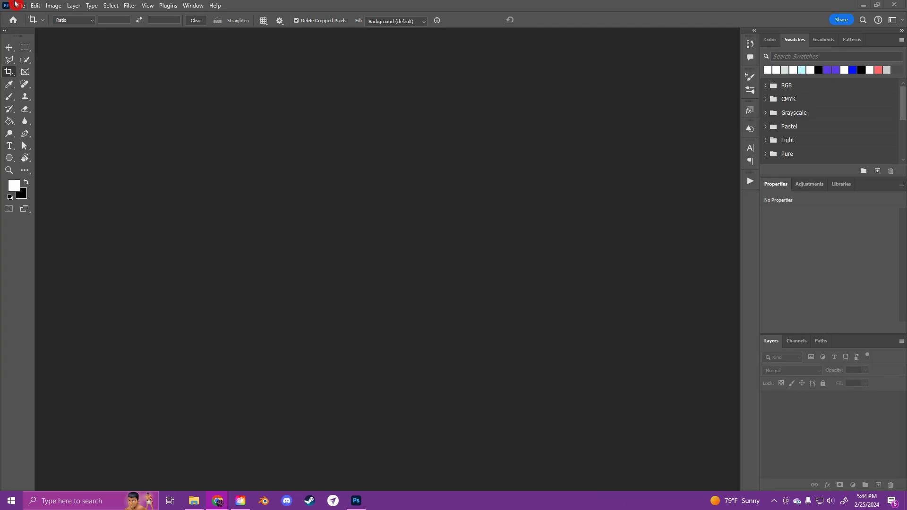
Step: Open Girl.jpg from the Downloads folder and select the Move tool
{"action": "left_click", "coordinate": [21, 6]}
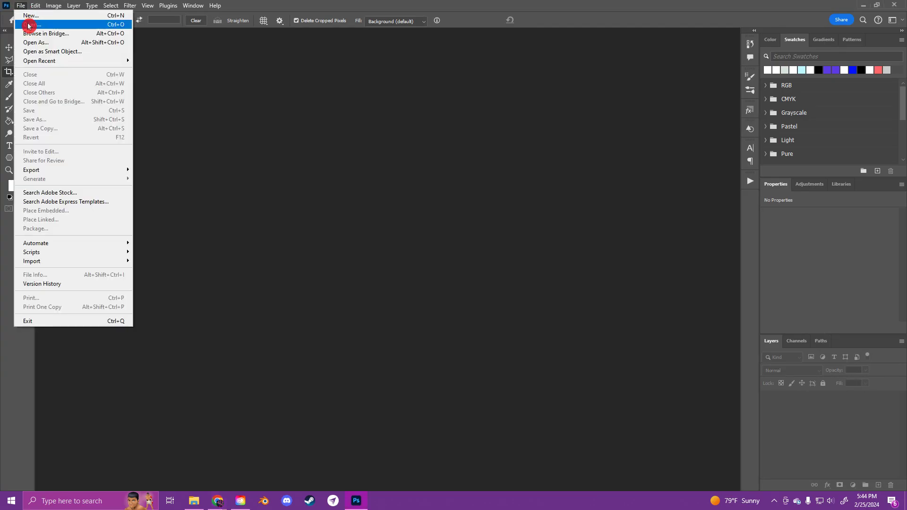
{"action": "left_click", "coordinate": [31, 25]}
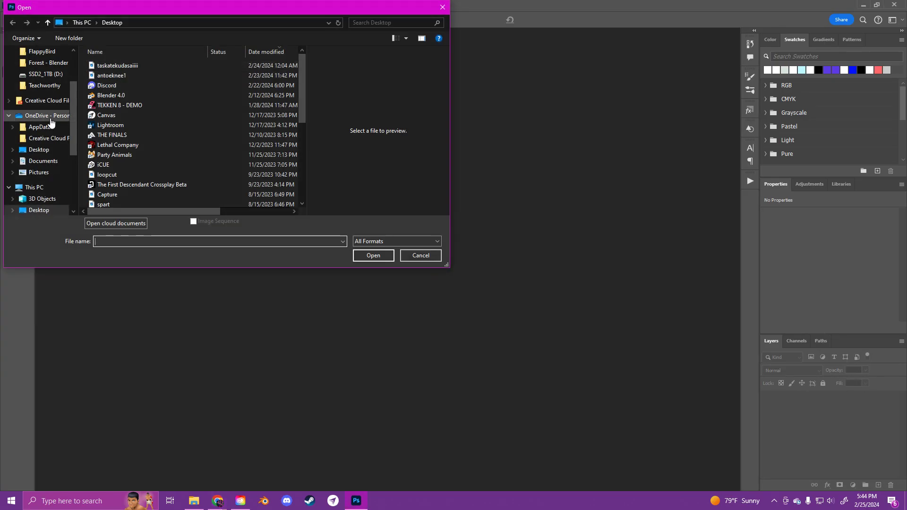
{"action": "scroll", "coordinate": [50, 83], "scroll_direction": "down", "scroll_amount": 2}
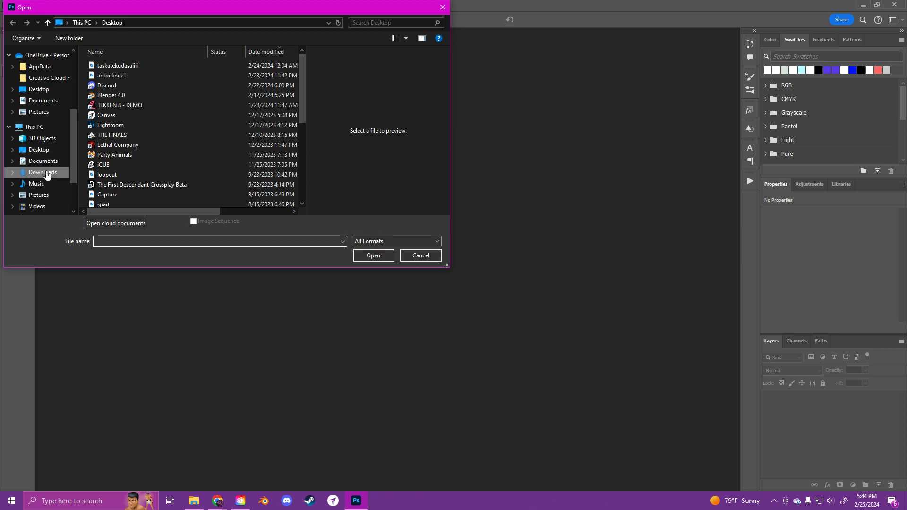
{"action": "left_click", "coordinate": [42, 172]}
{"action": "left_click", "coordinate": [118, 79]}
{"action": "left_click", "coordinate": [374, 256]}
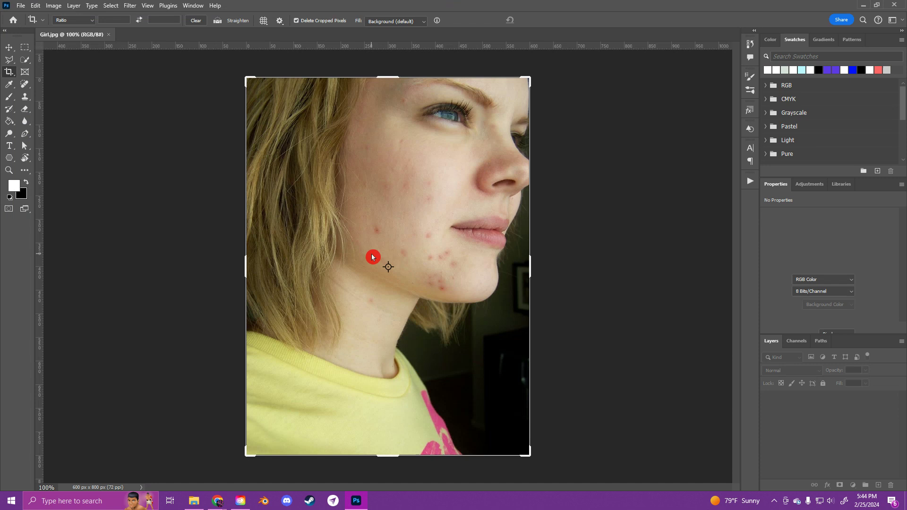
{"action": "left_click", "coordinate": [10, 48]}
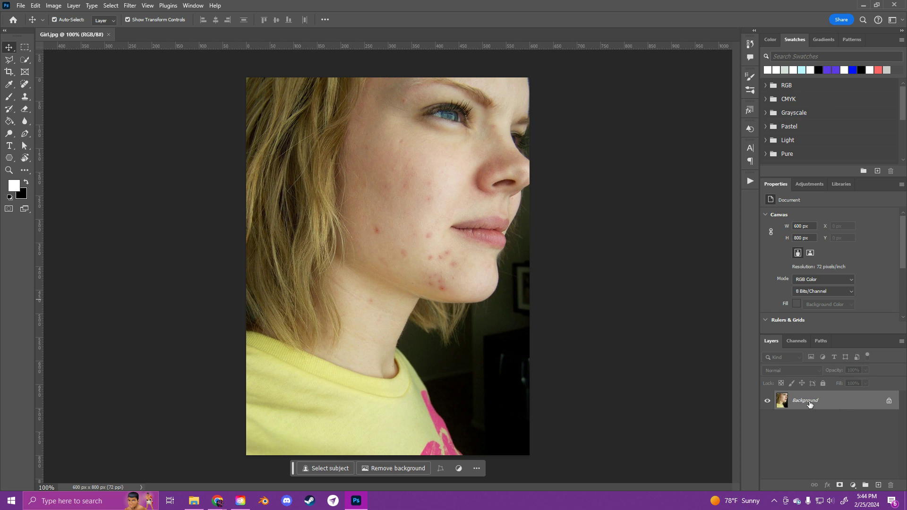
Step: Create a Background copy layer and turn off the original Background layer's visibility
{"action": "right_click", "coordinate": [820, 402]}
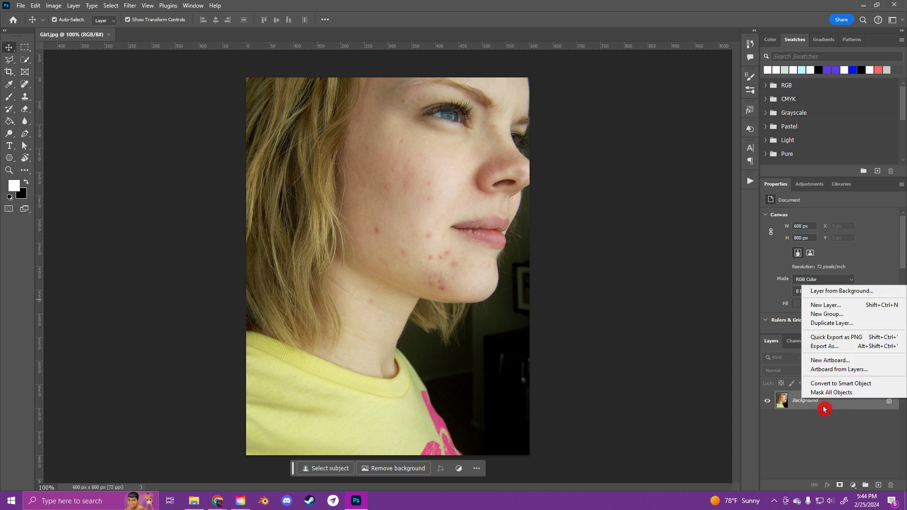
{"action": "left_click", "coordinate": [842, 328]}
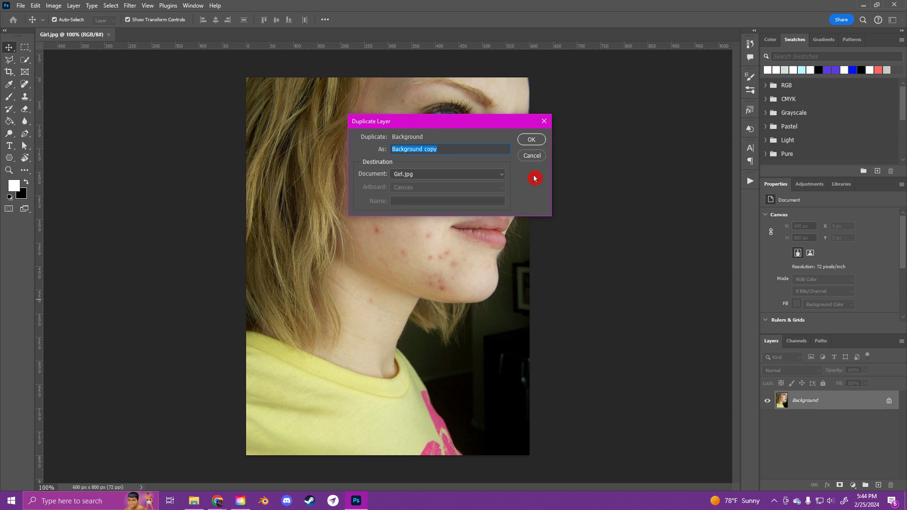
{"action": "left_click", "coordinate": [530, 140]}
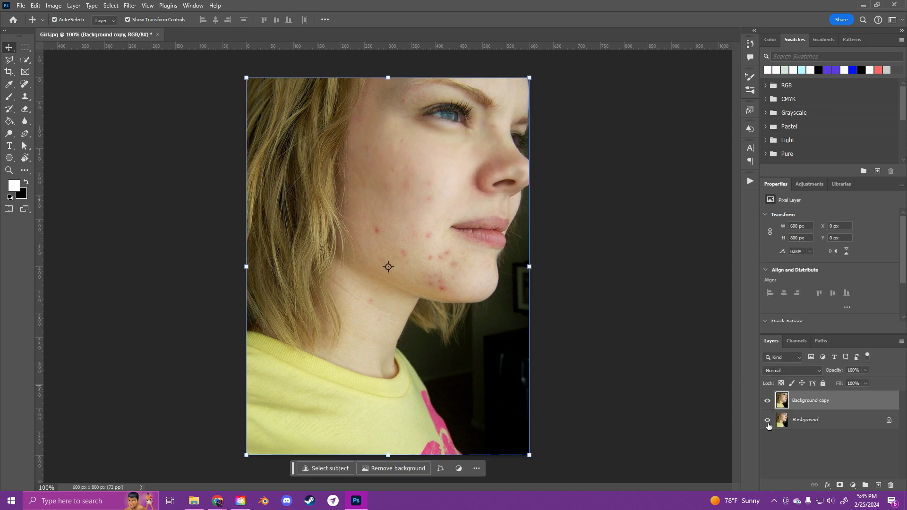
{"action": "left_click", "coordinate": [612, 359]}
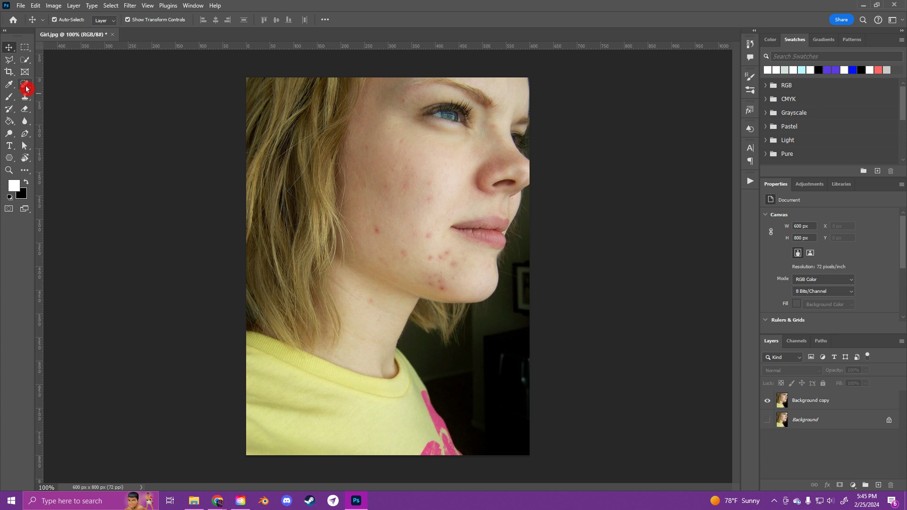
Step: With the Spot Healing Brush on Background copy, heal blemishes on the lower cheek, chin and upper cheek
{"action": "left_click_drag", "start_coordinate": [27, 89], "coordinate": [75, 87]}
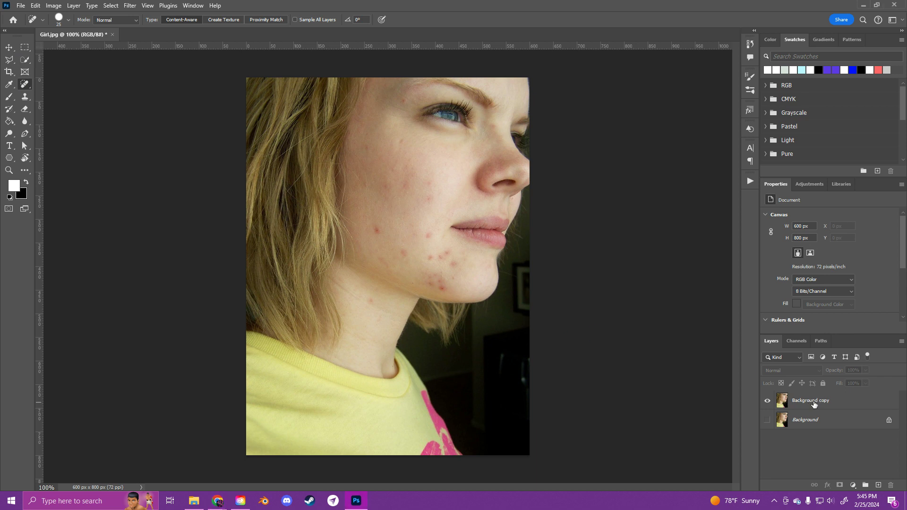
{"action": "left_click", "coordinate": [780, 397]}
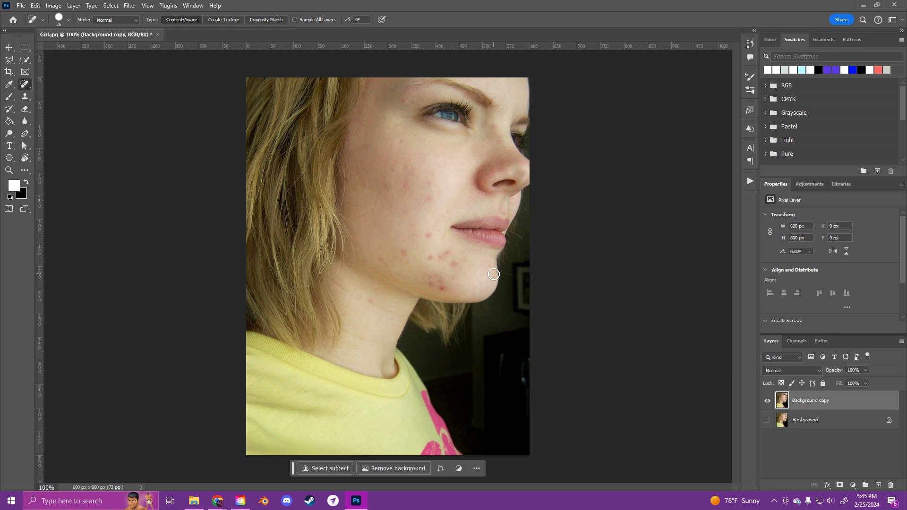
{"action": "left_click", "coordinate": [429, 237]}
{"action": "left_click_drag", "start_coordinate": [432, 283], "coordinate": [452, 280]}
{"action": "left_click", "coordinate": [366, 146]}
Step: Set the Spot Healing Brush hardness to 0%
{"action": "left_click", "coordinate": [70, 21]}
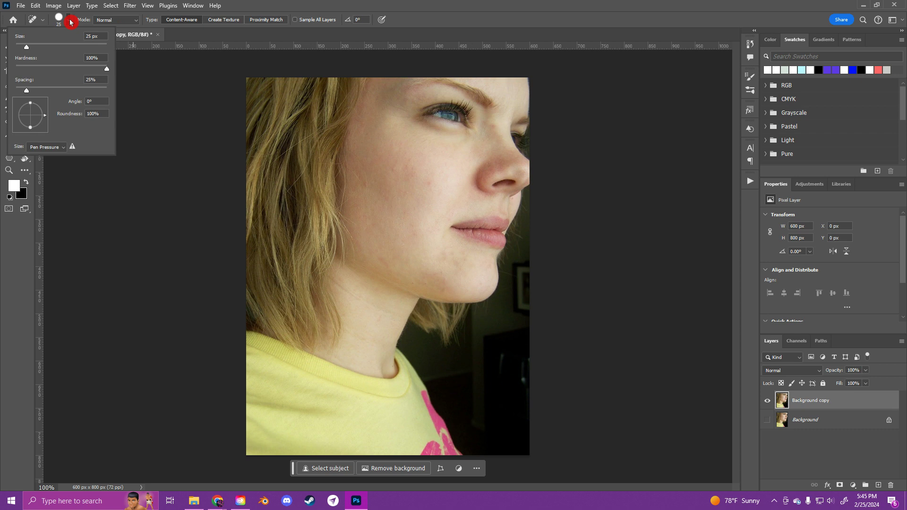
{"action": "left_click", "coordinate": [29, 72]}
{"action": "left_click_drag", "start_coordinate": [55, 70], "coordinate": [17, 69]}
{"action": "left_click", "coordinate": [267, 7]}
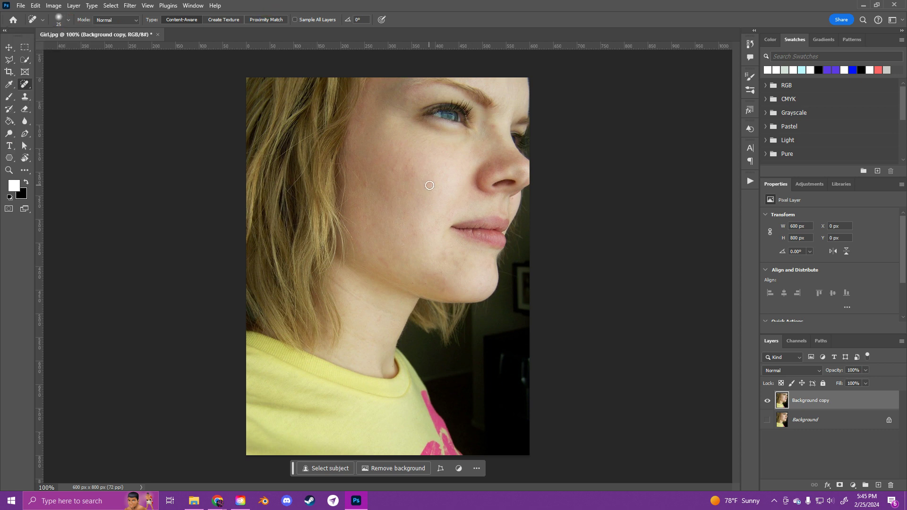
Step: At 40 px brush size, heal the remaining cheek, chin and jaw blemishes
{"action": "left_click", "coordinate": [381, 150]}
{"action": "key", "text": "bracketright"}
{"action": "key", "text": "bracketright"}
{"action": "left_click", "coordinate": [381, 261]}
{"action": "left_click_drag", "start_coordinate": [394, 273], "coordinate": [386, 262]}
{"action": "left_click", "coordinate": [413, 284]}
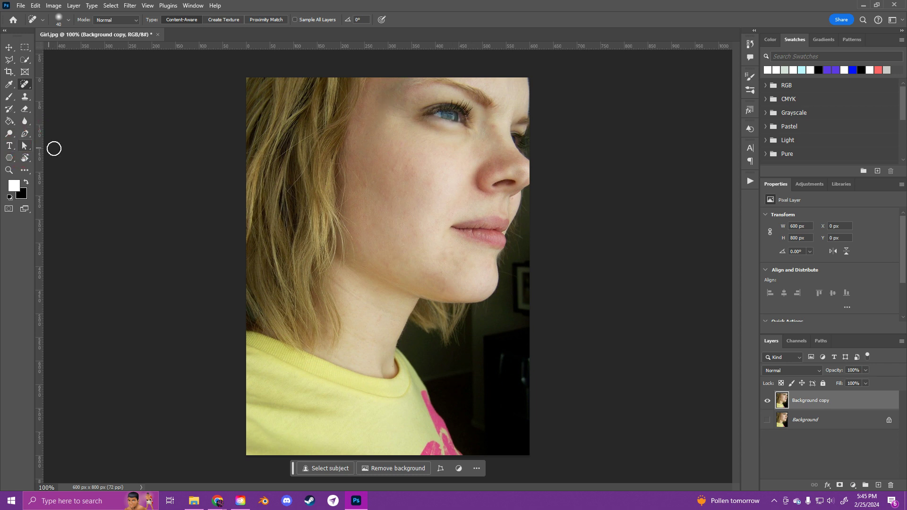
Step: Select the Dodge Tool, shrink the brush to fit the iris, and brighten the iris
{"action": "left_click", "coordinate": [21, 123]}
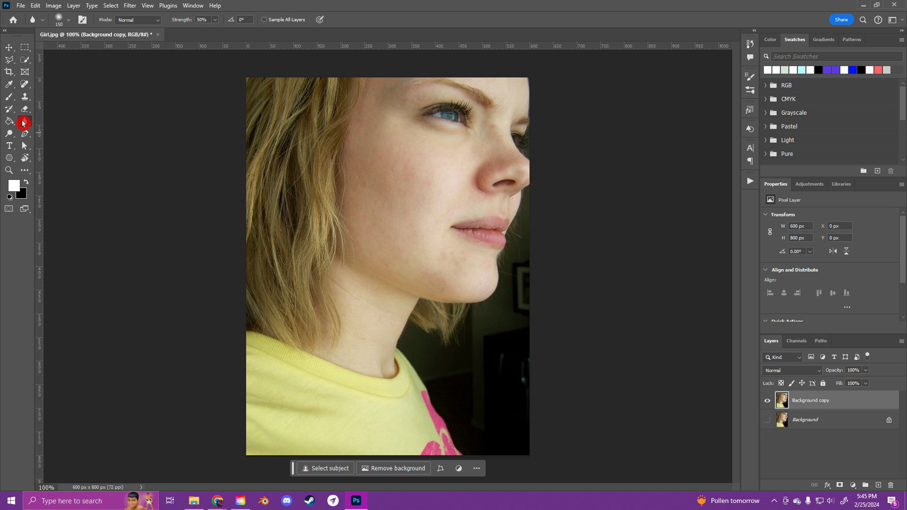
{"action": "left_click", "coordinate": [6, 135]}
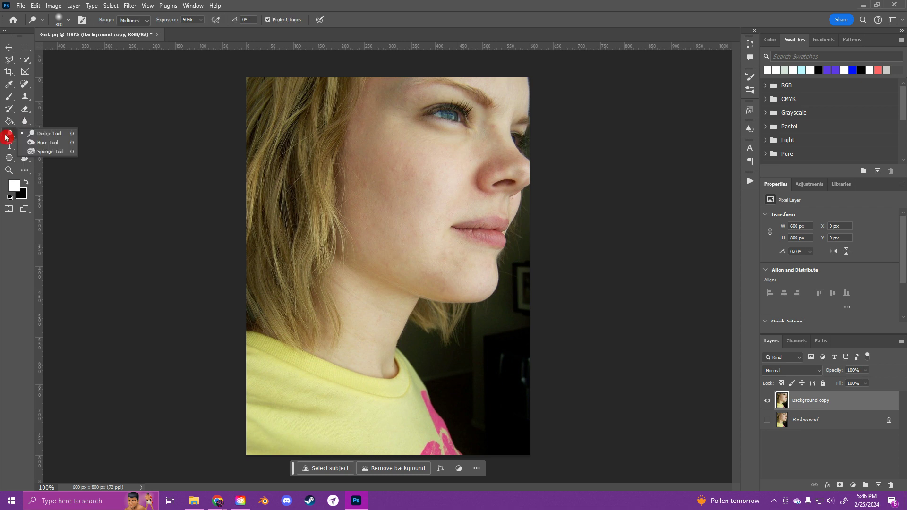
{"action": "left_click_drag", "start_coordinate": [6, 137], "coordinate": [44, 135]}
{"action": "key", "text": "["}
{"action": "key", "text": "["}
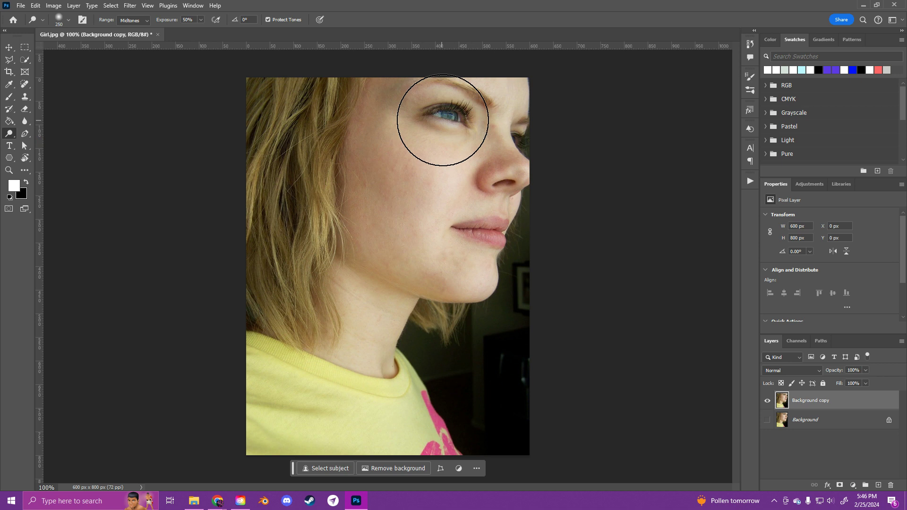
{"action": "key", "text": "bracketleft"}
{"action": "key", "text": "bracketleft"}
{"action": "key", "text": "bracketleft"}
{"action": "key", "text": "bracketleft"}
{"action": "key", "text": "bracketleft"}
{"action": "key", "text": "bracketleft"}
{"action": "key", "text": "bracketleft"}
{"action": "key", "text": "bracketleft"}
{"action": "key", "text": "bracketleft"}
{"action": "key", "text": "bracketleft"}
{"action": "key", "text": "bracketleft"}
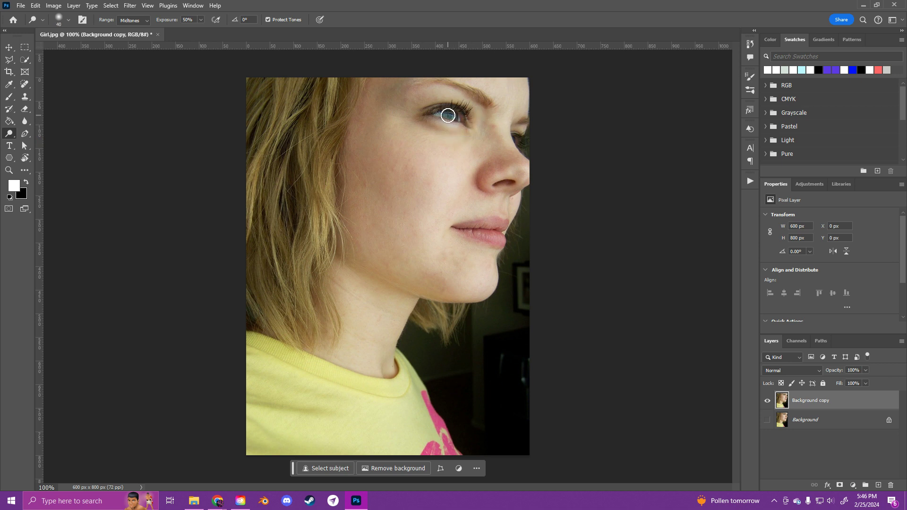
{"action": "mouse_move", "coordinate": [448, 115]}
{"action": "left_mouse_down"}
{"action": "mouse_move", "coordinate": [496, 138]}
{"action": "mouse_move", "coordinate": [444, 118]}
{"action": "mouse_move", "coordinate": [538, 137]}
{"action": "left_mouse_up"}
{"action": "left_click_drag", "start_coordinate": [8, 136], "coordinate": [47, 143]}
Step: Burn the brow with a 35 px brush, then undo the too-strong result
{"action": "key", "text": "bracketleft"}
{"action": "key", "text": "bracketleft"}
{"action": "key", "text": "bracketleft"}
{"action": "key", "text": "bracketleft"}
{"action": "key", "text": "bracketleft"}
{"action": "key", "text": "bracketleft"}
{"action": "key", "text": "bracketleft"}
{"action": "key", "text": "bracketleft"}
{"action": "key", "text": "bracketleft"}
{"action": "key", "text": "bracketleft"}
{"action": "key", "text": "bracketleft"}
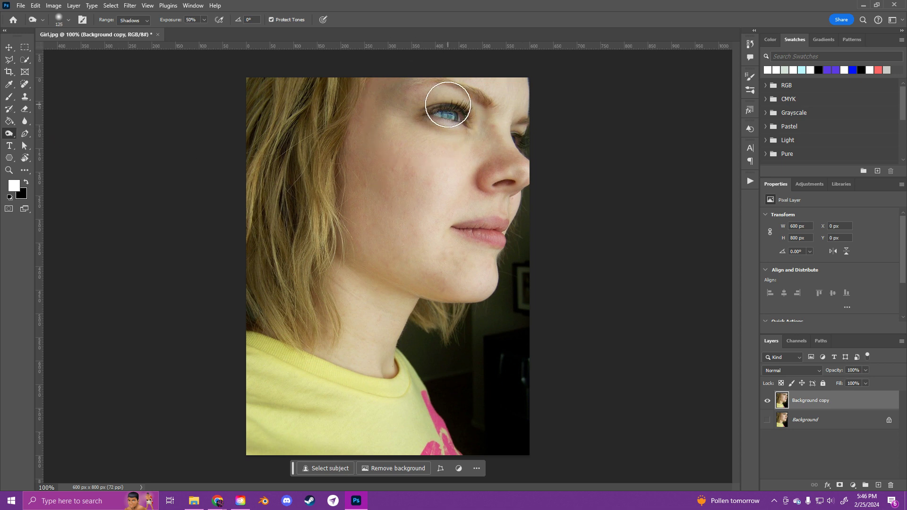
{"action": "key", "text": "bracketleft"}
{"action": "key", "text": "bracketleft"}
{"action": "key", "text": "bracketleft"}
{"action": "left_click_drag", "start_coordinate": [466, 102], "coordinate": [487, 100]}
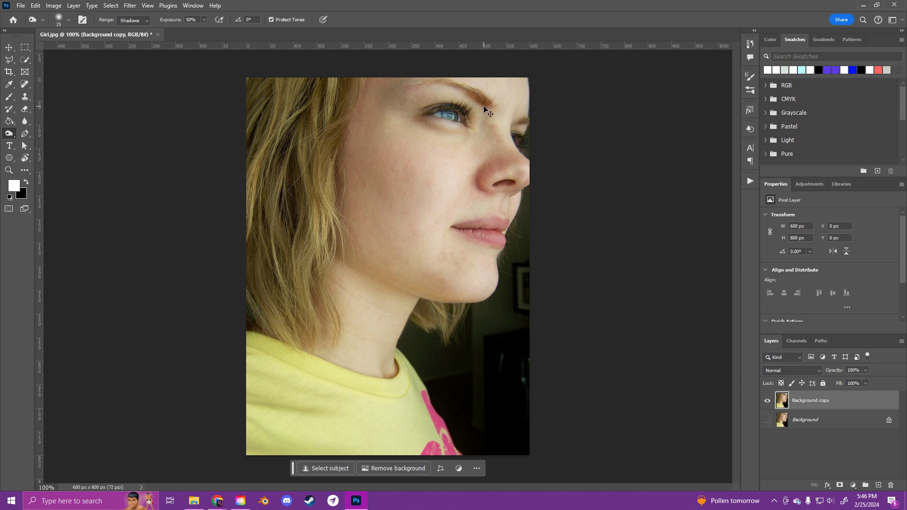
{"action": "key", "text": "ctrl+z"}
Step: At 27% exposure, darken the eyebrow and the upper eyelash line
{"action": "left_click", "coordinate": [204, 20]}
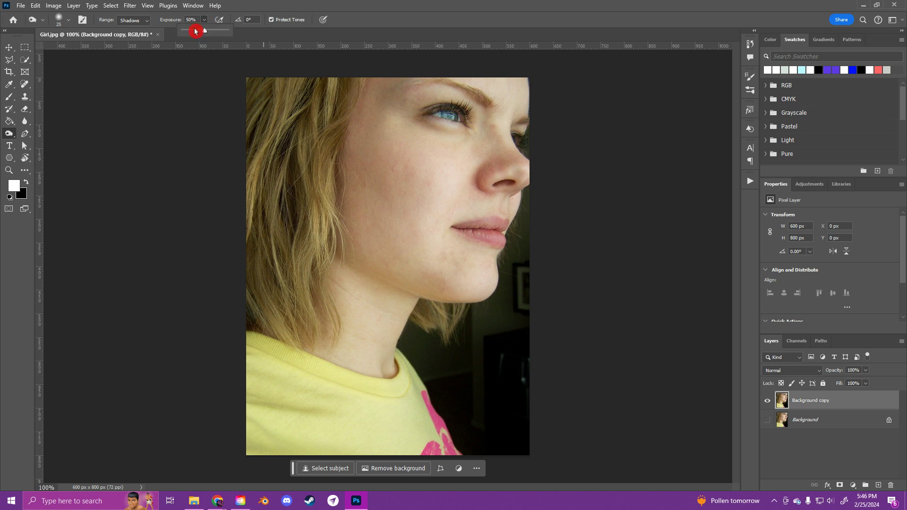
{"action": "left_click", "coordinate": [196, 30]}
{"action": "left_click_drag", "start_coordinate": [489, 101], "coordinate": [481, 96]}
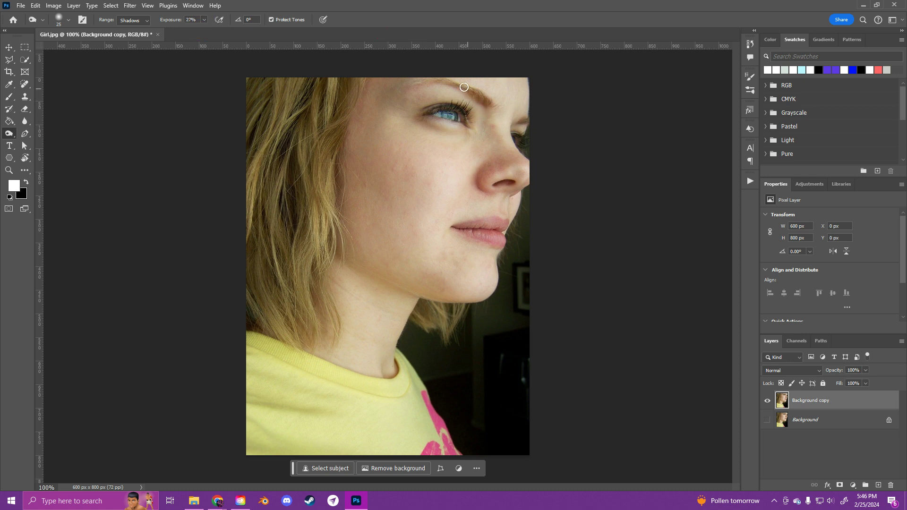
{"action": "key", "text": "bracketleft"}
{"action": "key", "text": "bracketleft"}
{"action": "key", "text": "bracketleft"}
{"action": "left_click_drag", "start_coordinate": [455, 102], "coordinate": [439, 110]}
{"action": "key", "text": "bracketright"}
Step: Reselect the Burn Tool, set the brush to 25, and darken the lips
{"action": "left_click", "coordinate": [15, 76]}
{"action": "left_click_drag", "start_coordinate": [28, 86], "coordinate": [64, 85]}
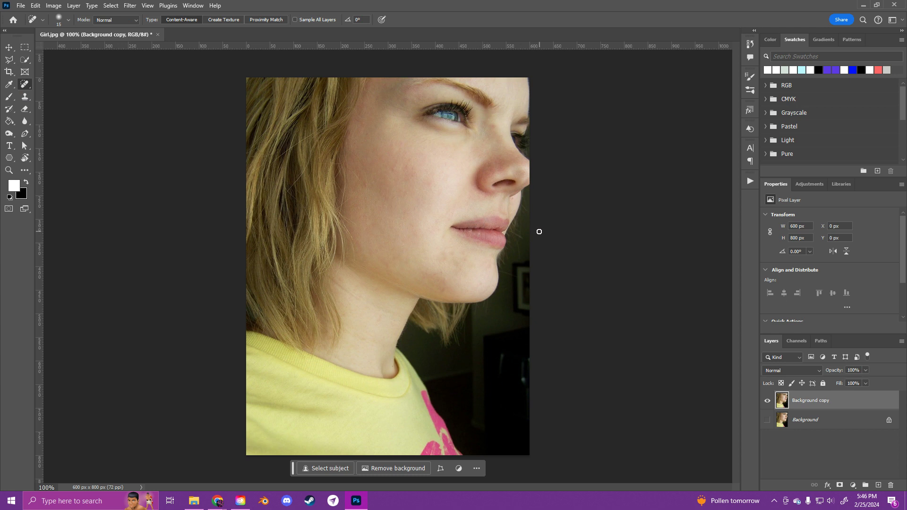
{"action": "left_click_drag", "start_coordinate": [10, 138], "coordinate": [10, 139]}
{"action": "left_click", "coordinate": [47, 143]}
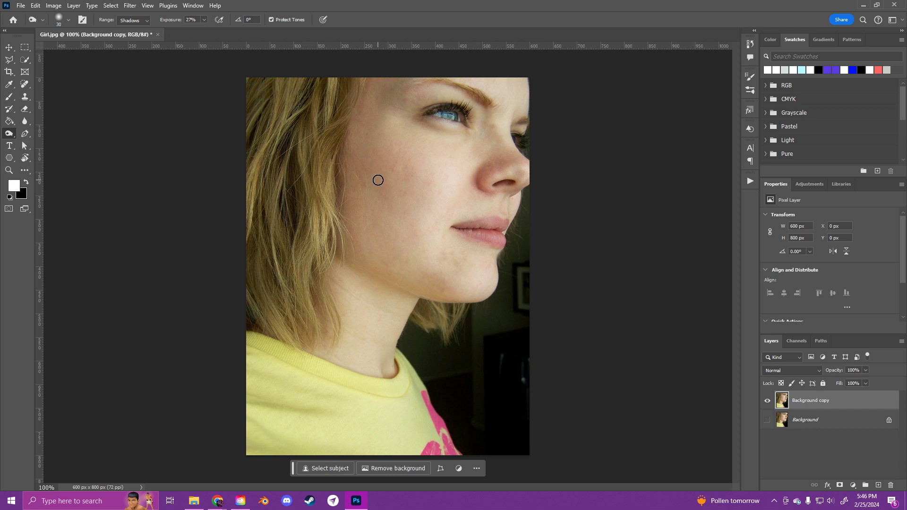
{"action": "key", "text": "bracketright"}
{"action": "key", "text": "bracketleft"}
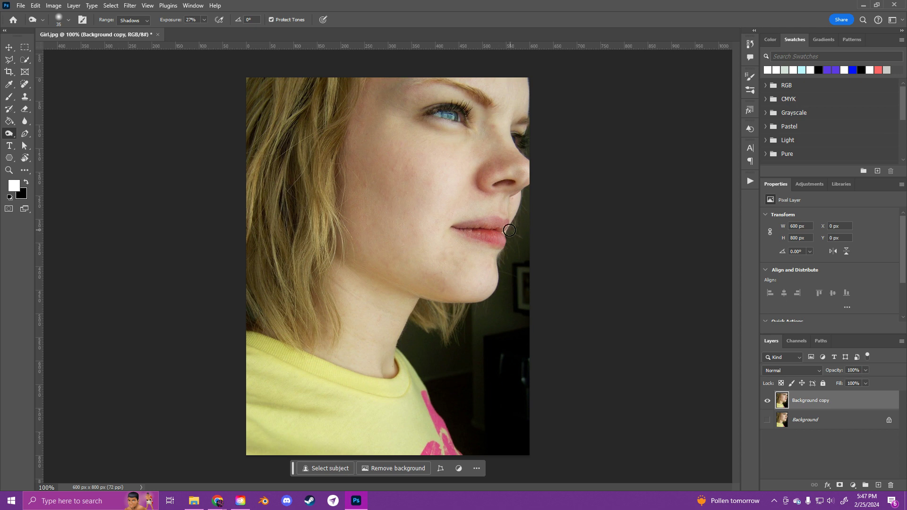
{"action": "key", "text": "bracketleft"}
{"action": "left_click", "coordinate": [9, 48]}
{"action": "left_click", "coordinate": [610, 137]}
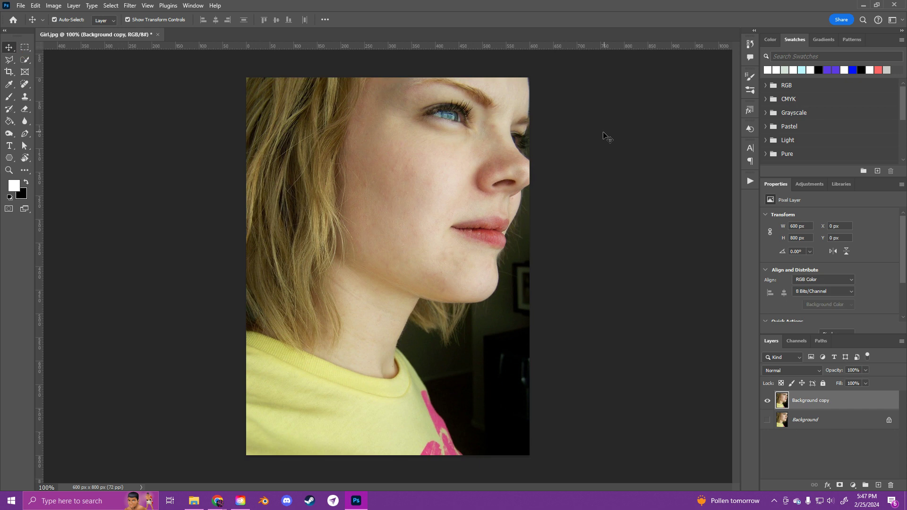
{"action": "left_click", "coordinate": [25, 86]}
{"action": "mouse_move", "coordinate": [25, 86]}
{"action": "left_mouse_down"}
{"action": "mouse_move", "coordinate": [89, 93]}
{"action": "mouse_move", "coordinate": [87, 121]}
{"action": "mouse_move", "coordinate": [41, 97]}
{"action": "mouse_move", "coordinate": [16, 99]}
{"action": "mouse_move", "coordinate": [29, 89]}
{"action": "mouse_move", "coordinate": [81, 120]}
{"action": "mouse_move", "coordinate": [449, 112]}
{"action": "left_mouse_up"}
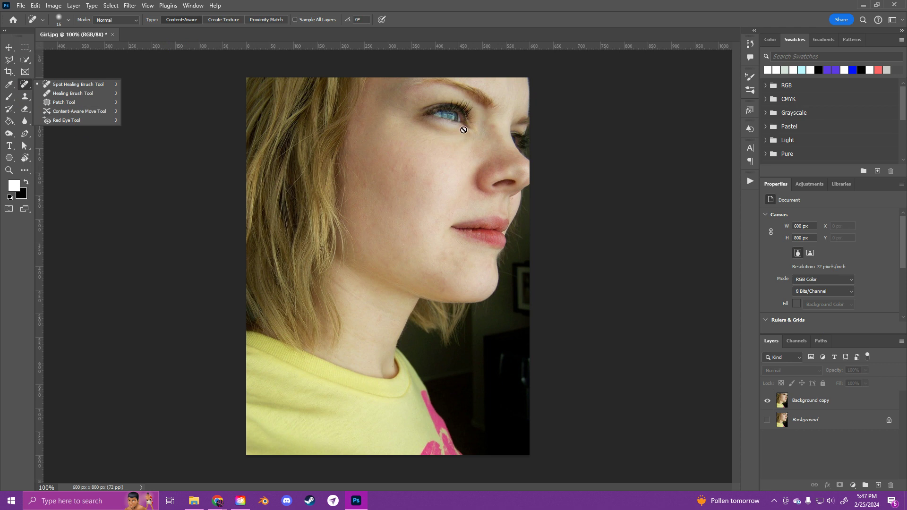
{"action": "mouse_move", "coordinate": [75, 121]}
{"action": "left_mouse_down"}
{"action": "mouse_move", "coordinate": [52, 122]}
{"action": "mouse_move", "coordinate": [73, 122]}
{"action": "left_mouse_up"}
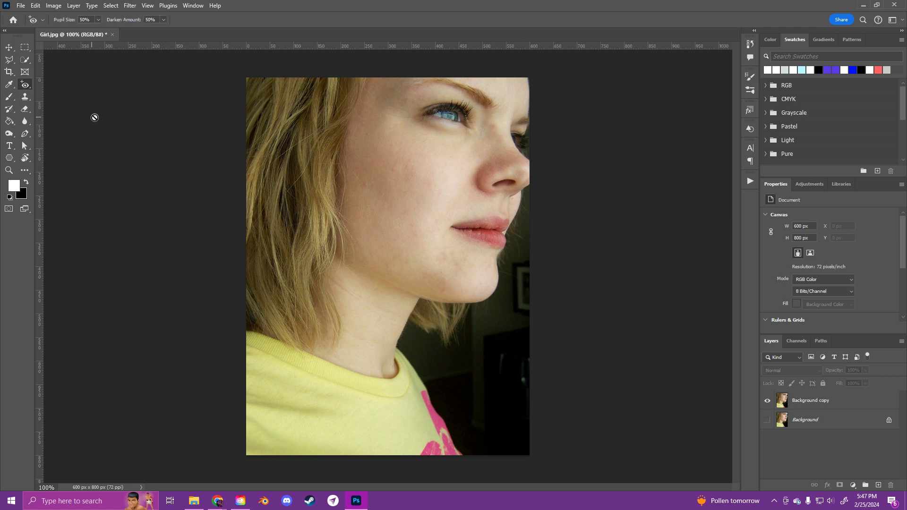
{"action": "left_click", "coordinate": [805, 401]}
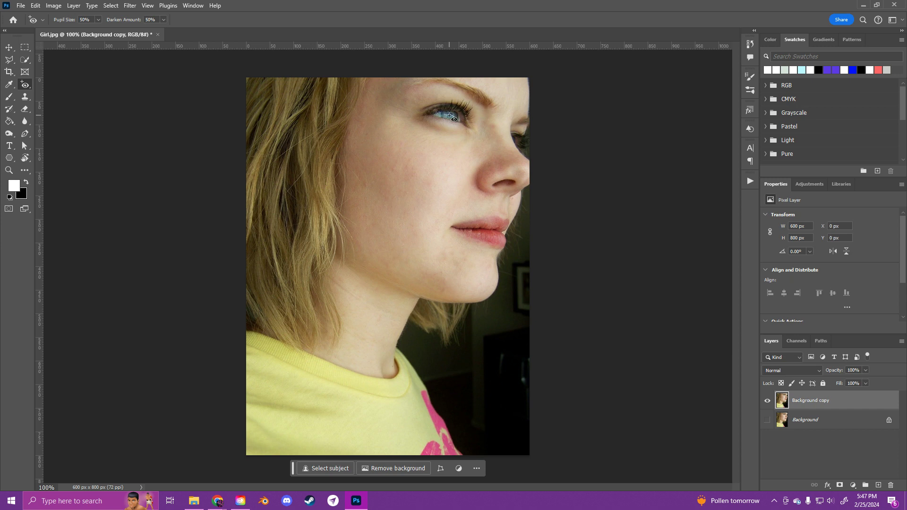
Step: Save as Girl_edited in Photoshop format, keeping Maximize Compatibility on
{"action": "left_click", "coordinate": [10, 49]}
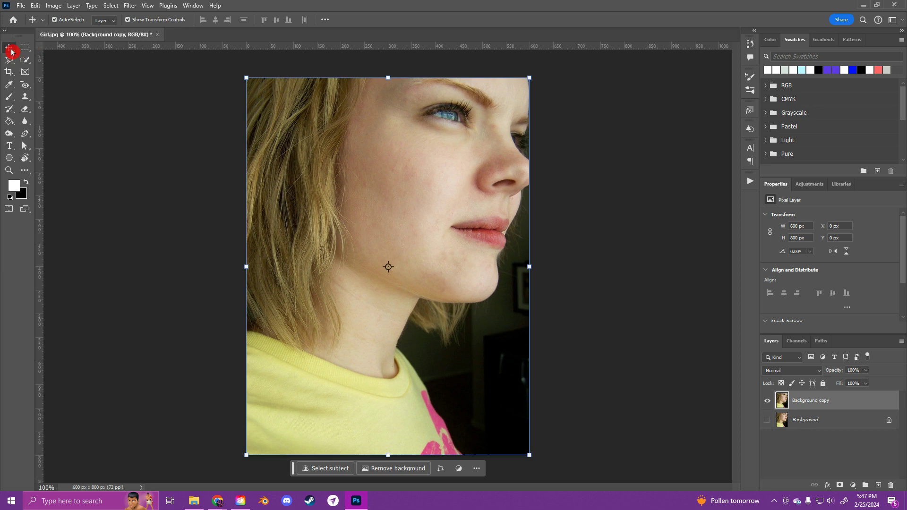
{"action": "left_click", "coordinate": [22, 5]}
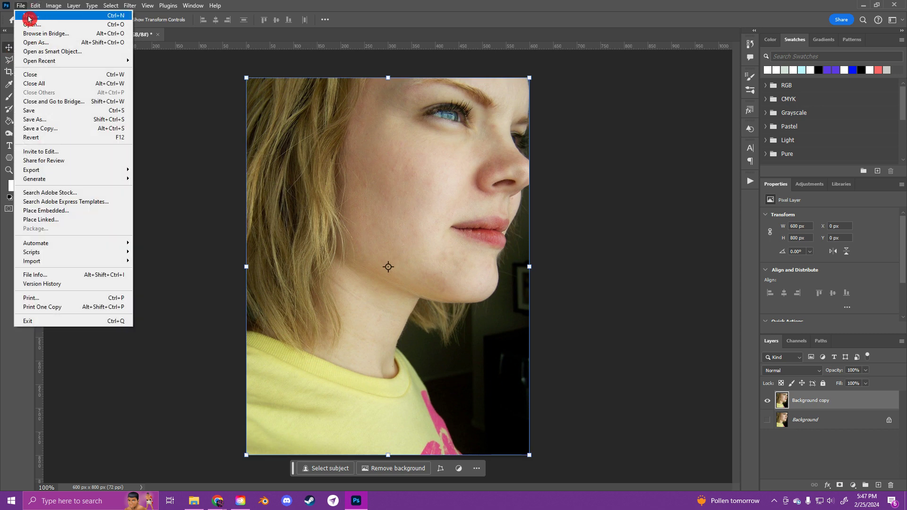
{"action": "left_click", "coordinate": [71, 119]}
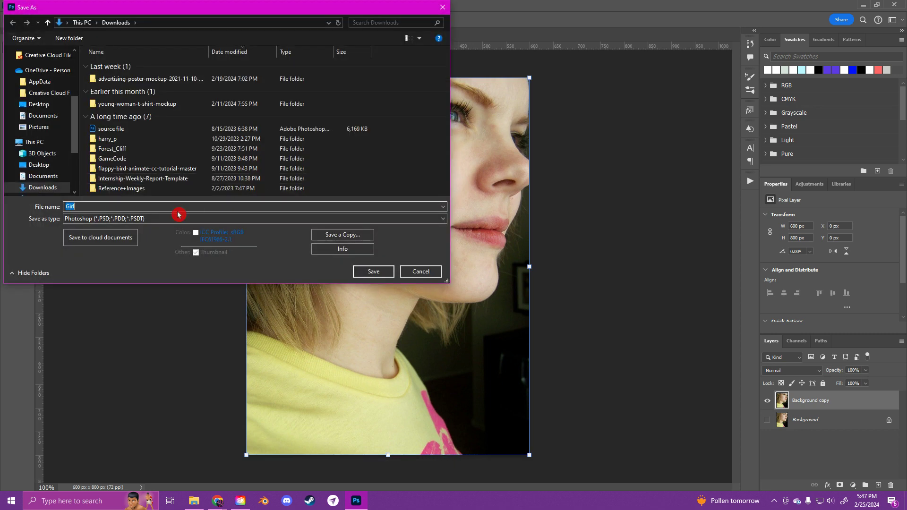
{"action": "type", "text": "_"}
{"action": "left_click", "coordinate": [114, 208]}
{"action": "type", "text": "editee"}
{"action": "key", "text": "BackSpace"}
{"action": "type", "text": "d"}
{"action": "left_click", "coordinate": [373, 274]}
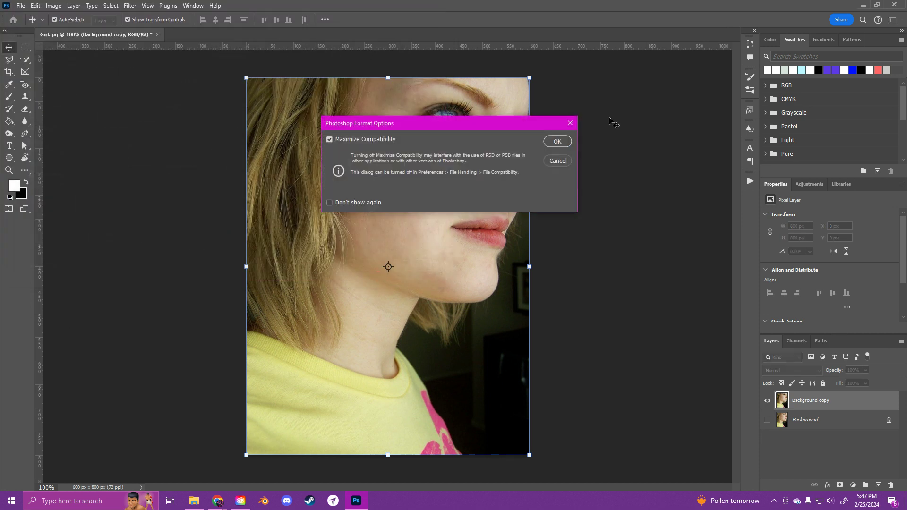
{"action": "left_click", "coordinate": [557, 141]}
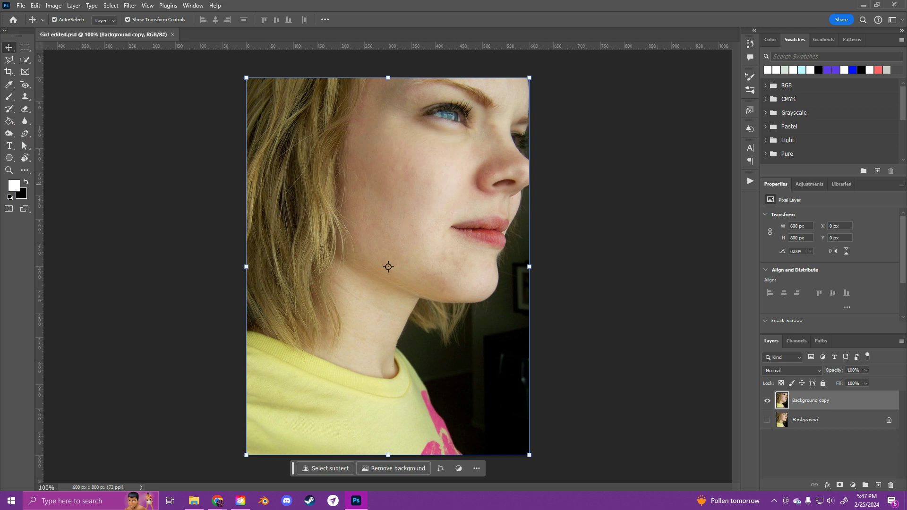